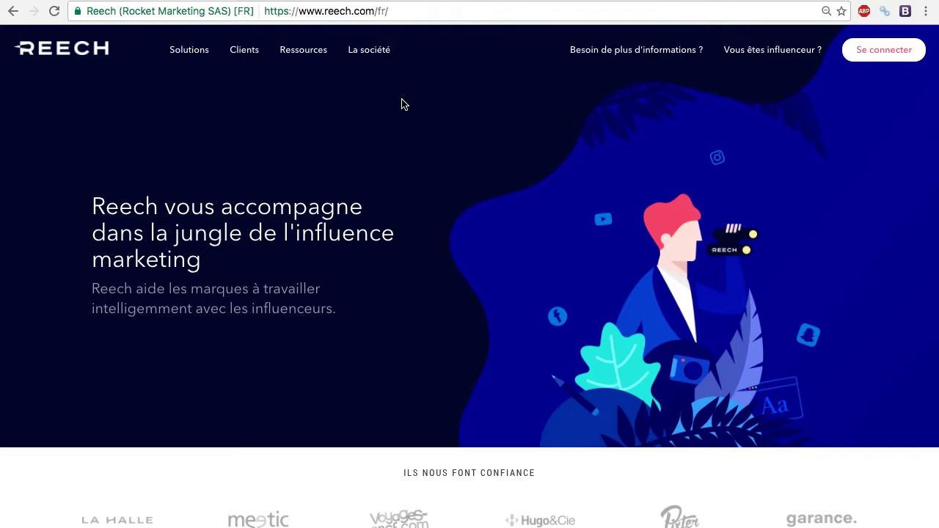
Open the Reech team page (L'équipe) and look through the team members listed there
mouse_move(366, 53)
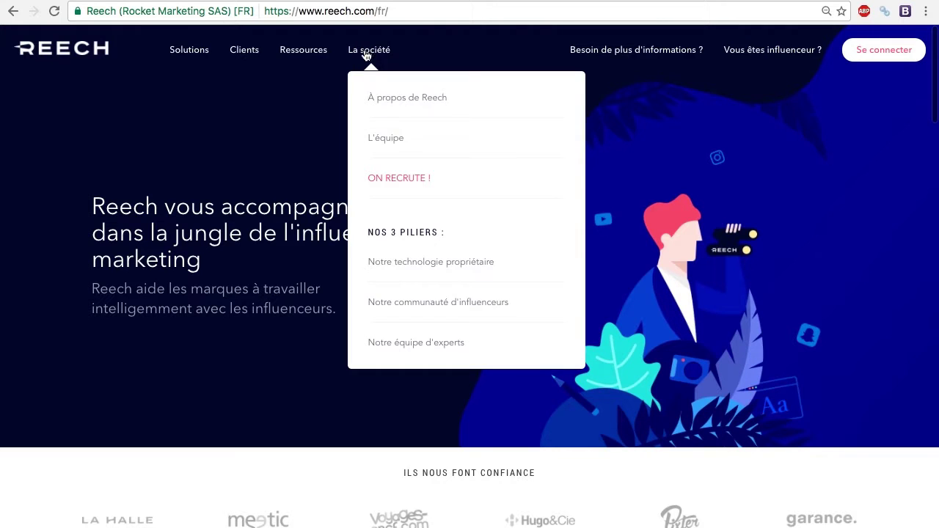
click(373, 139)
scroll(368, 353, down, 4)
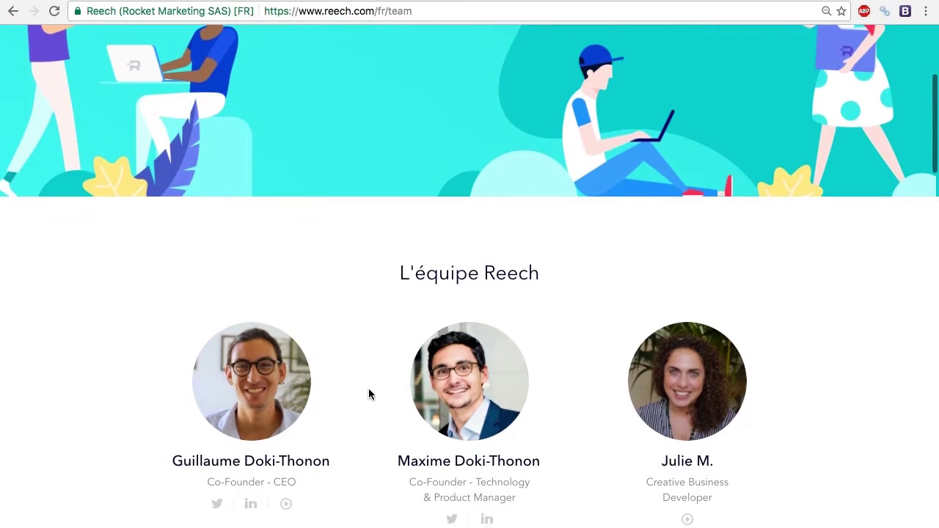
scroll(369, 393, down, 6)
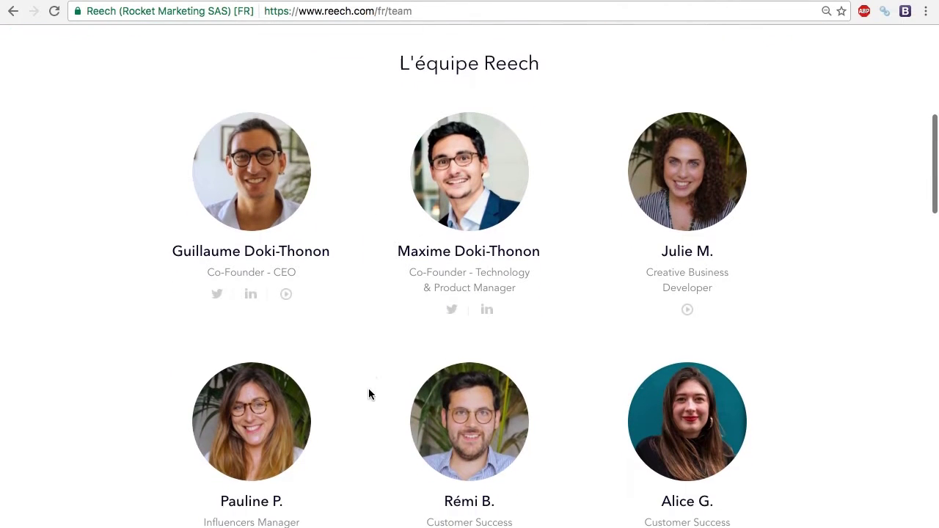
scroll(368, 389, up, 3)
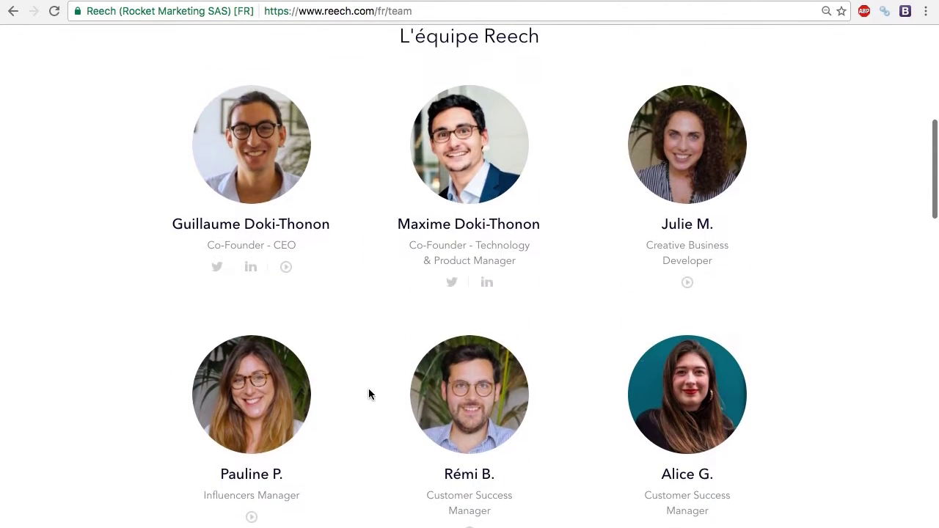
scroll(768, 110, up, 8)
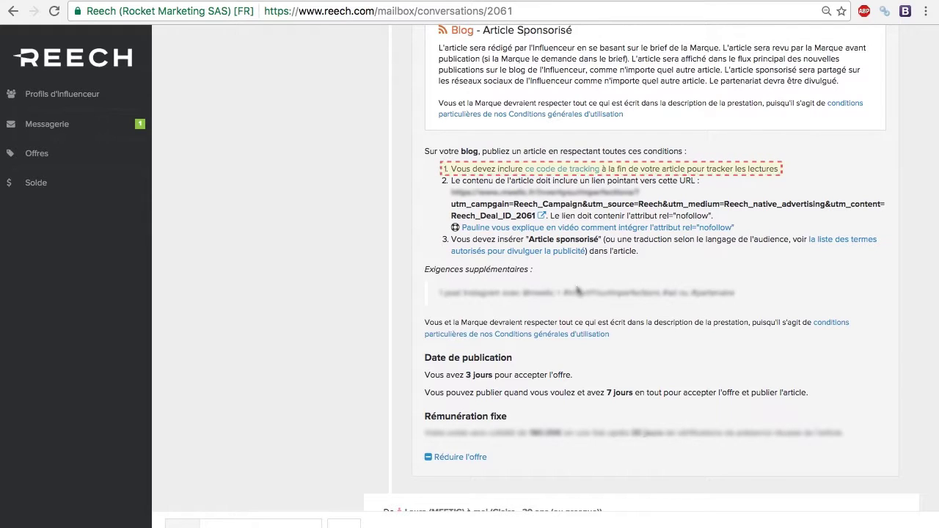
Open the tracking code from the sponsored article offer's conditions and copy the complete JavaScript snippet, including both comment lines
click(572, 173)
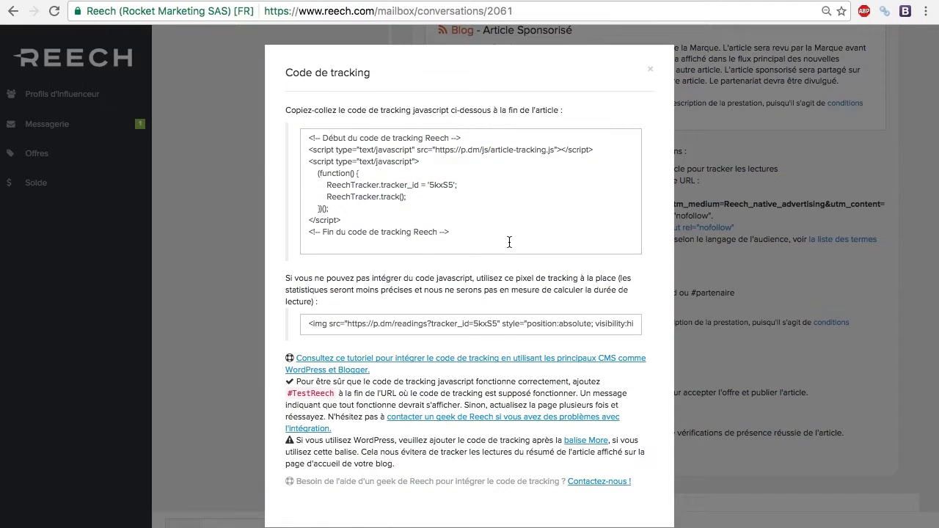
click(509, 242)
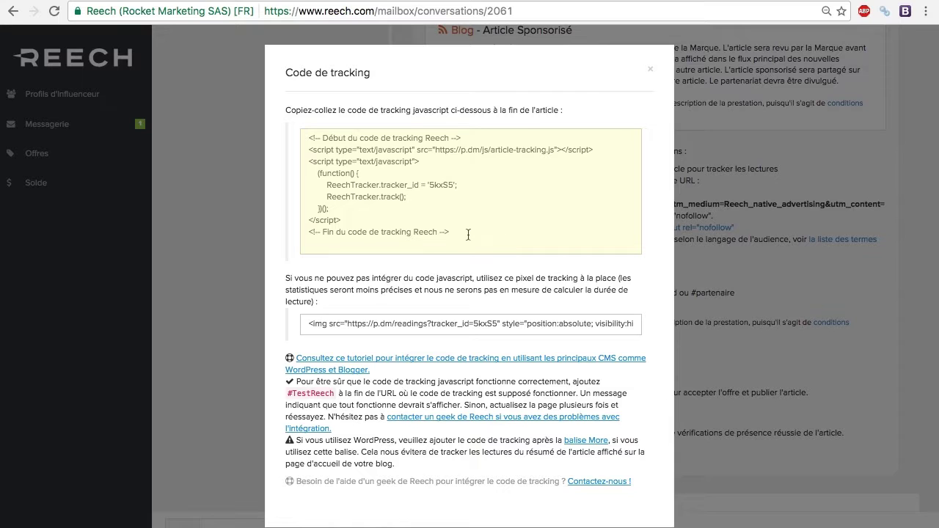
drag(468, 235, 302, 136)
key(super+c)
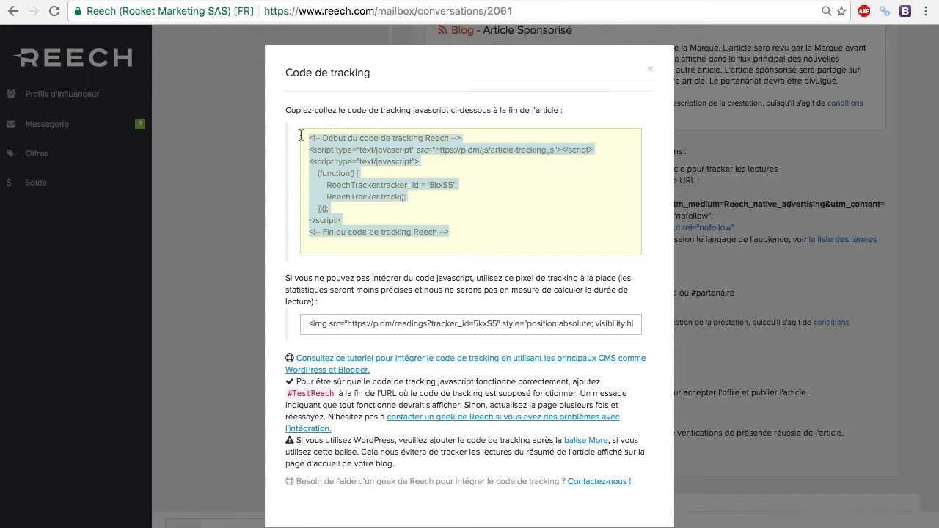
Switch to the WordPress article being edited and paste the JavaScript tracking code at the end of its HTML source
click(339, 1)
scroll(376, 335, down, 1)
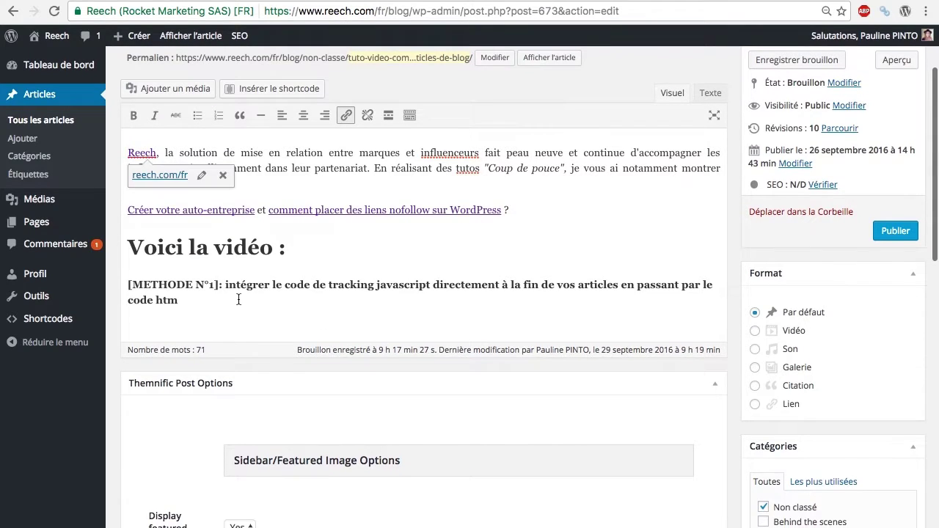
click(710, 94)
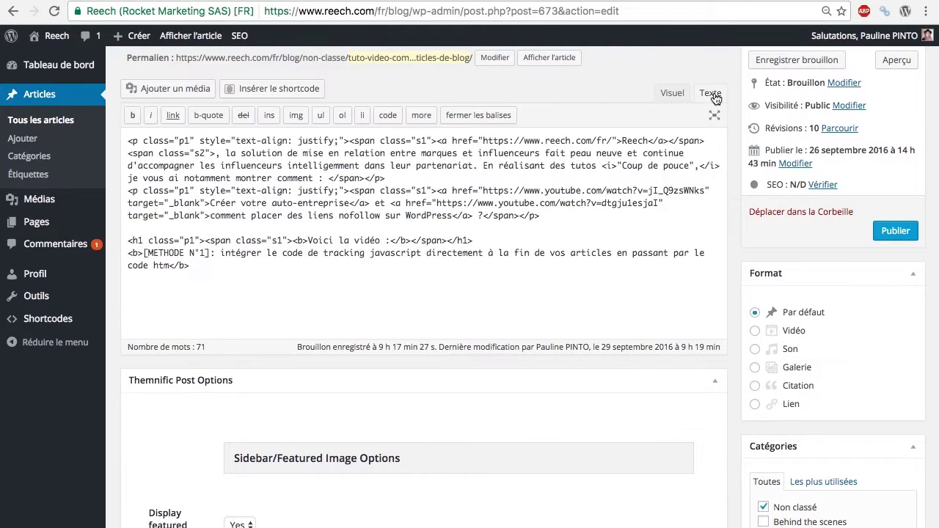
click(197, 286)
key(super+v)
scroll(366, 325, down, 2)
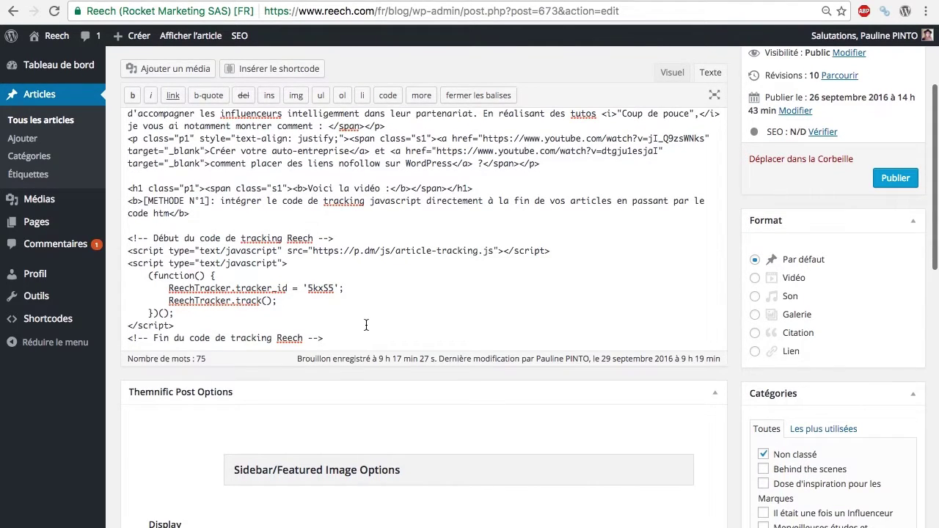
Check the pasted snippet's opening "Début du code de tracking Reech" and closing "Fin du code de tracking Reech" comment lines
drag(338, 238, 128, 236)
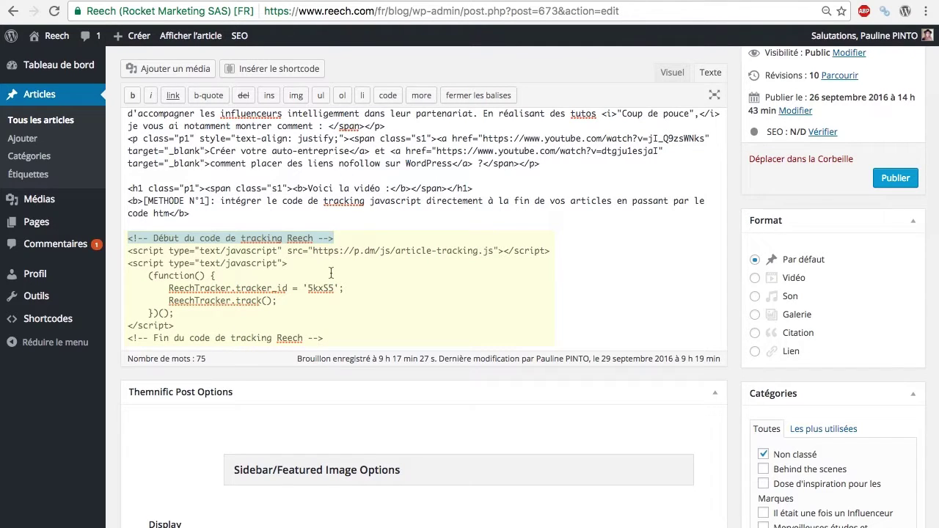
drag(327, 338, 122, 334)
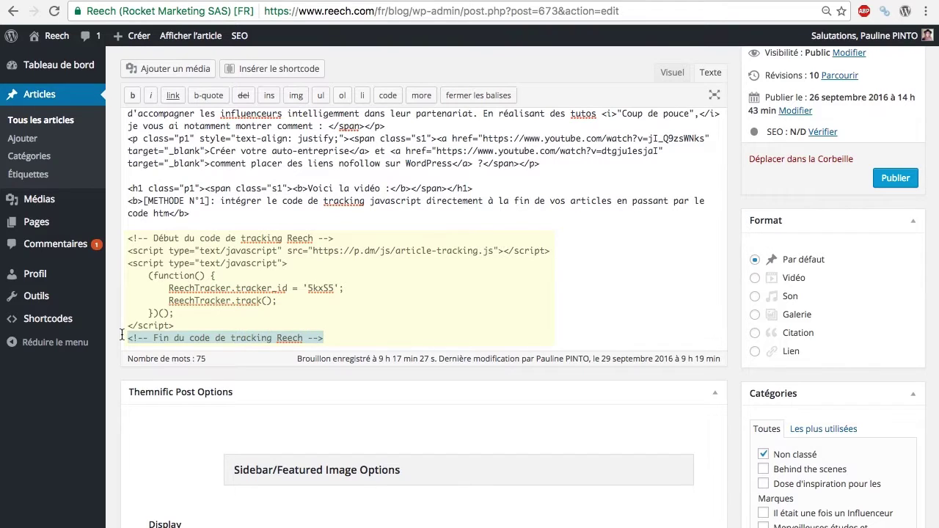
scroll(467, 302, down, 1)
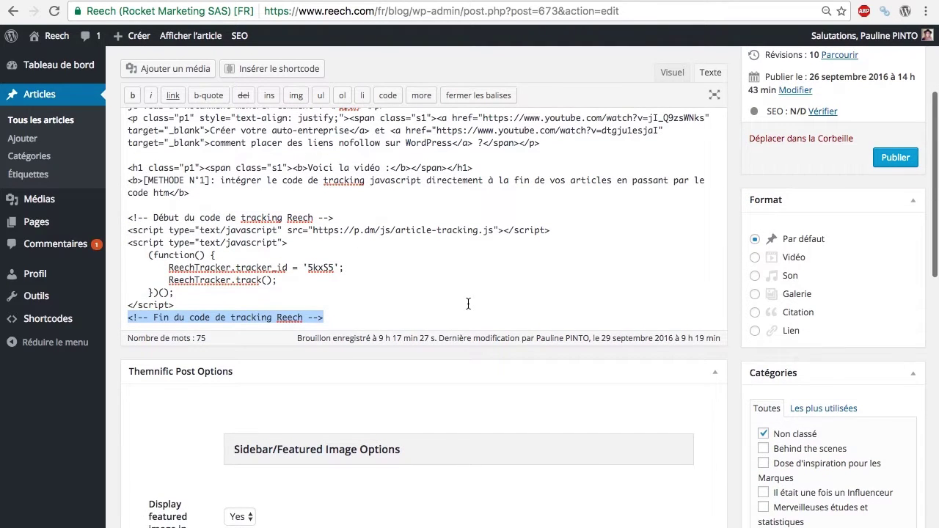
scroll(468, 303, up, 3)
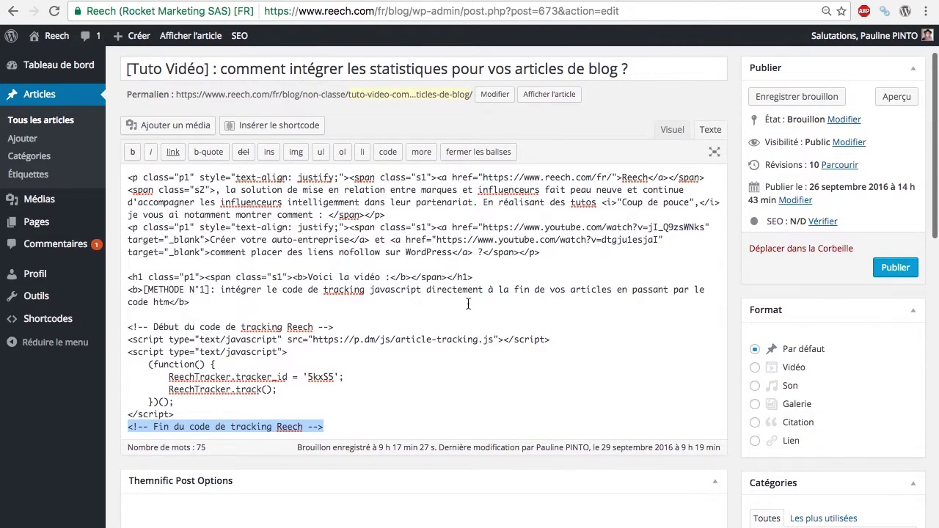
scroll(468, 303, up, 2)
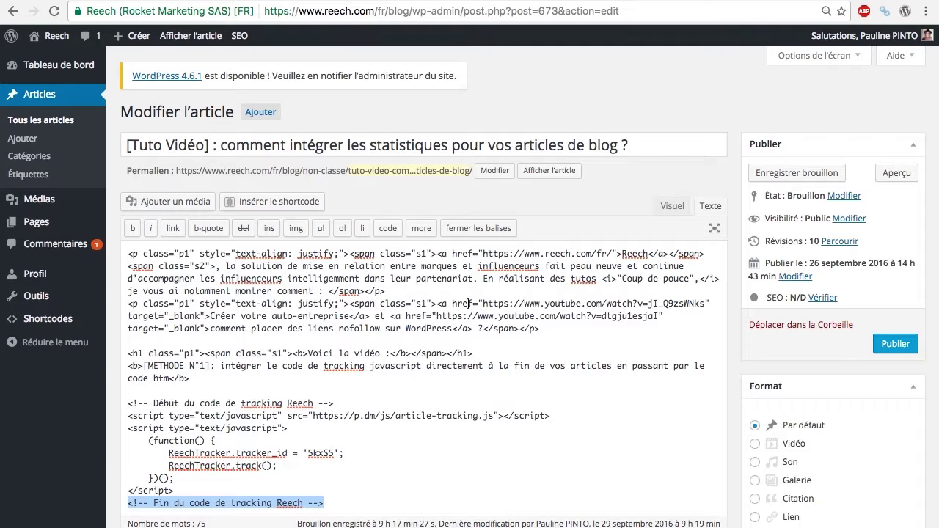
Return to the article's visual view, locate the « Lire la suite… » tag option and review the end of the article
click(672, 205)
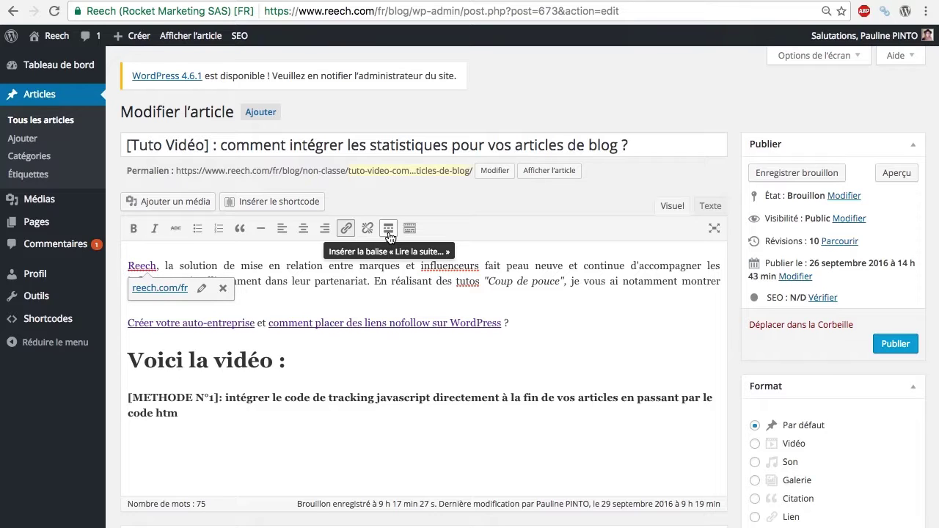
scroll(433, 348, down, 2)
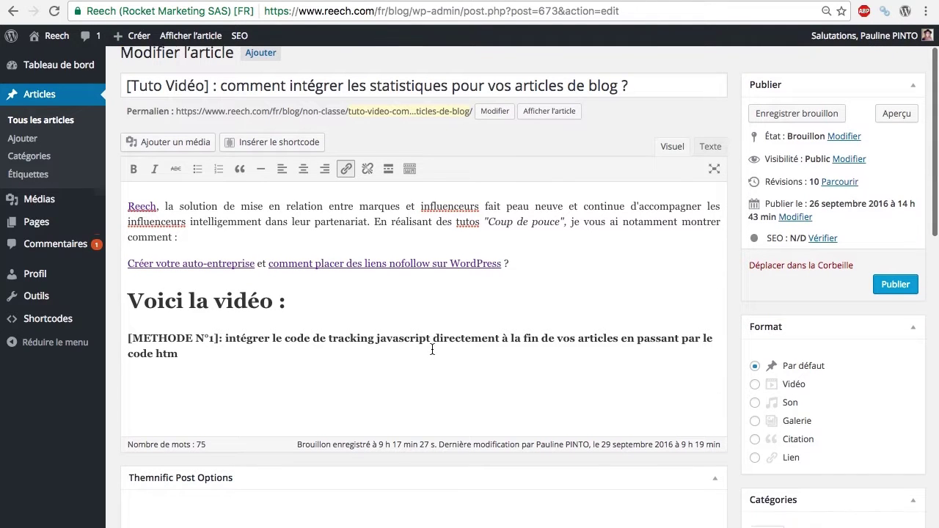
scroll(631, 209, up, 2)
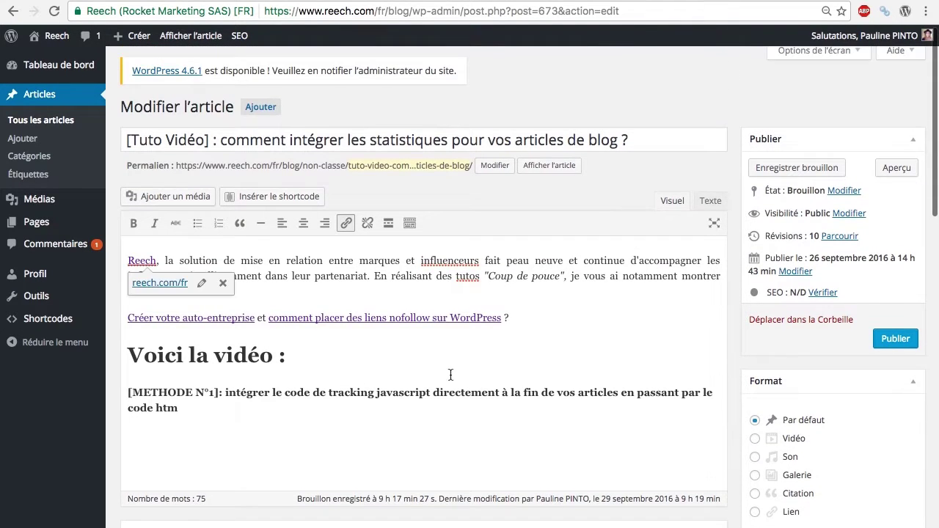
scroll(322, 438, down, 5)
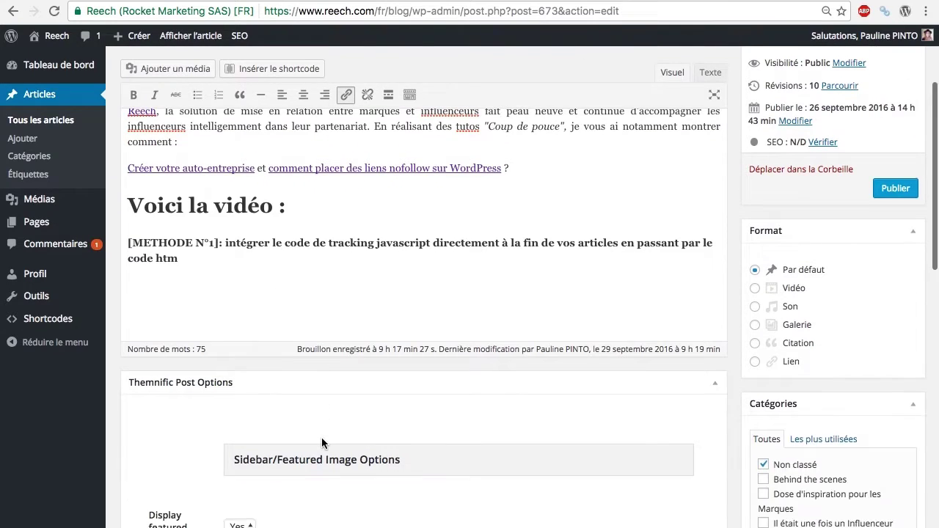
scroll(322, 437, up, 3)
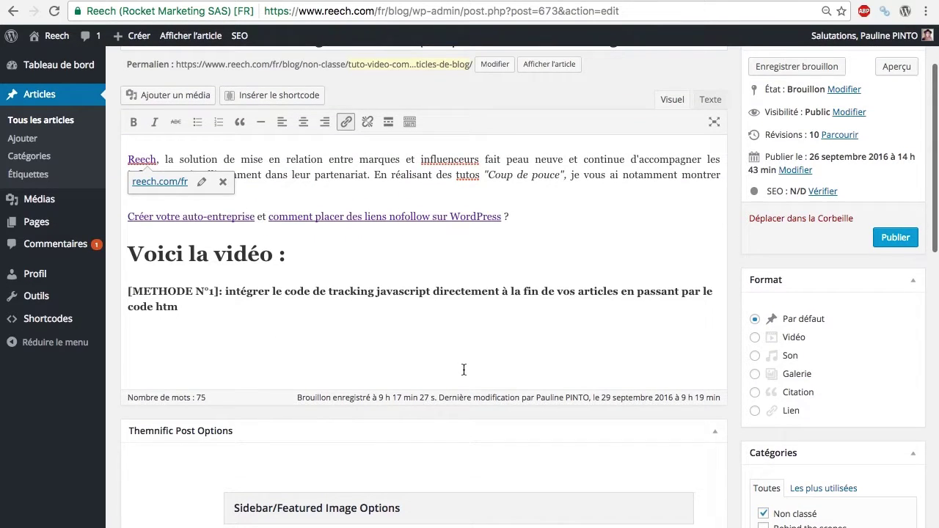
Publish the article and load its public page with #TestReech appended to the URL to test the tracking code
scroll(696, 132, up, 3)
click(890, 344)
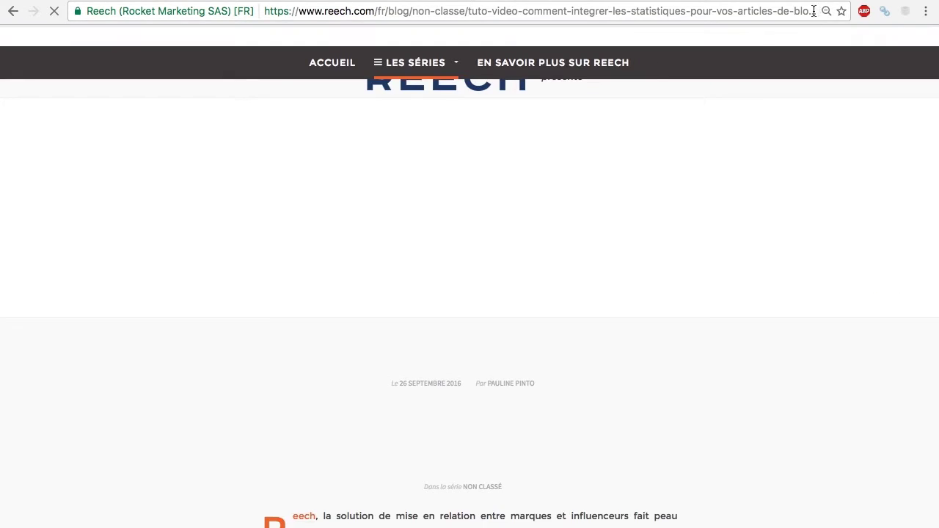
click(807, 11)
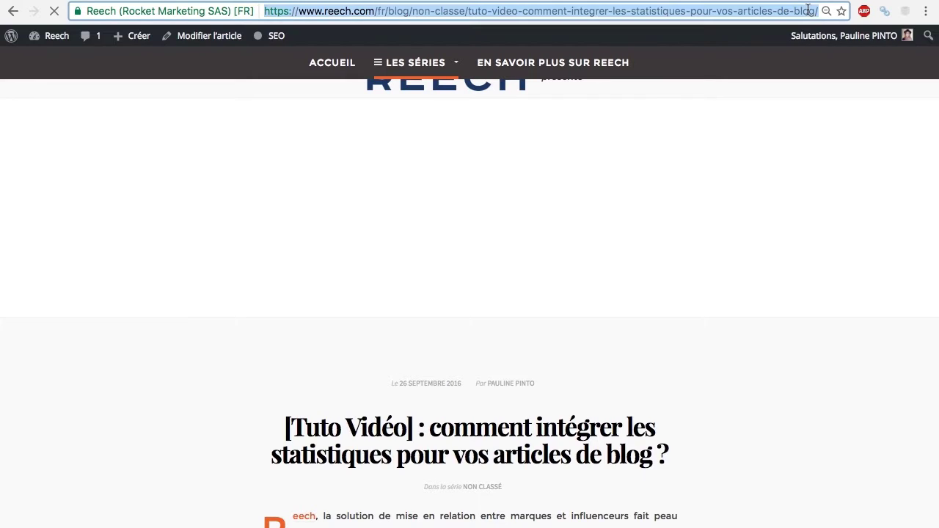
click(812, 11)
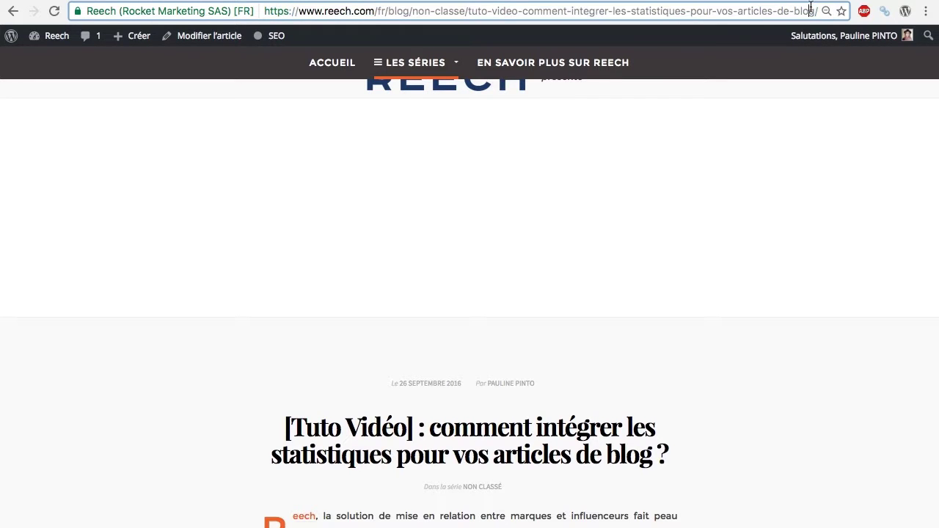
text(/#)
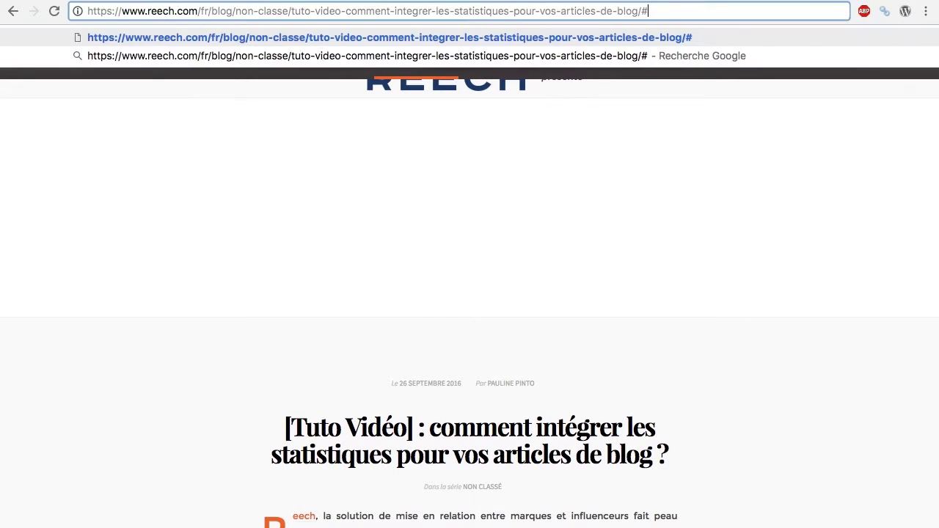
text(Tes)
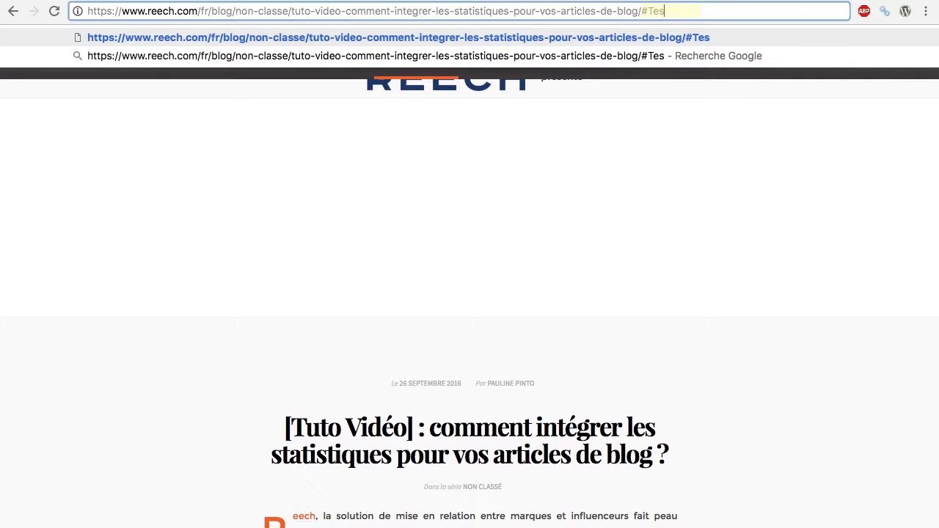
text(t)
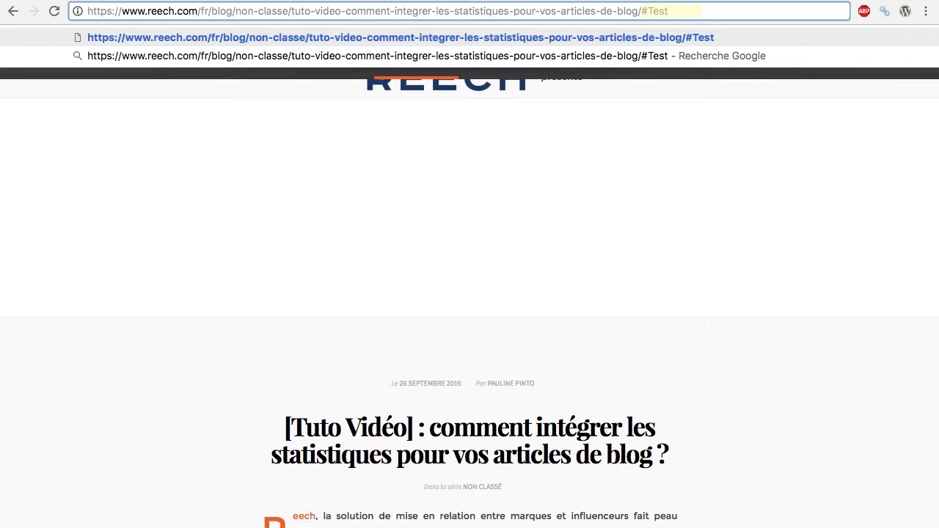
text(Ree)
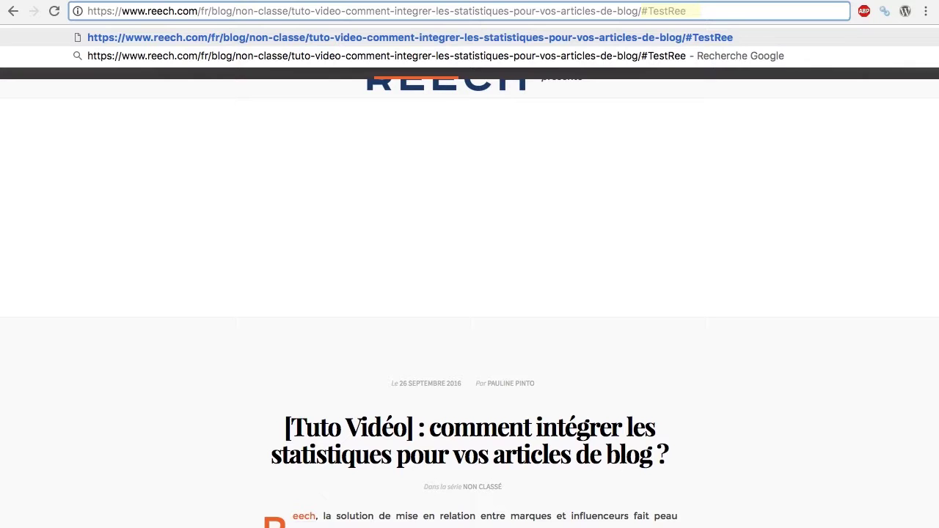
text(ch)
key(Return)
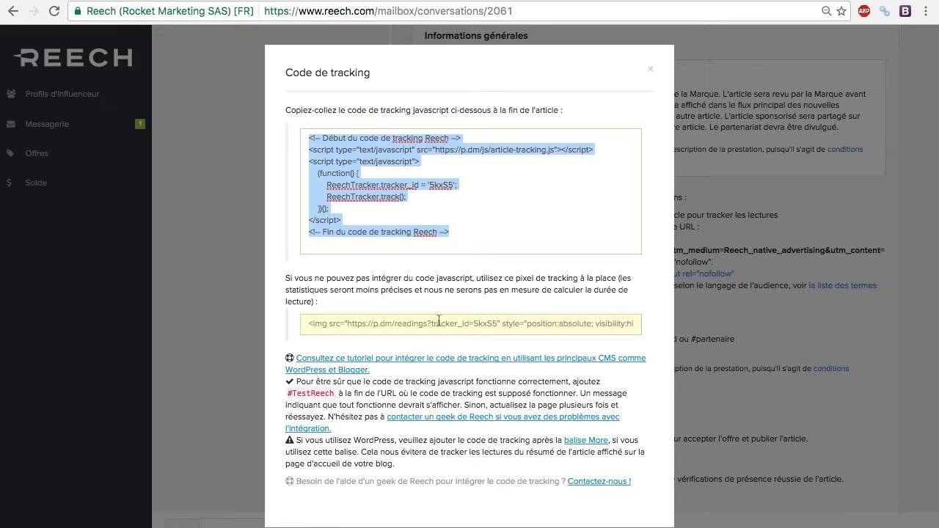
Copy the img tracking pixel code from Reech and paste it at the end of the WordPress.com "First blog post" HTML source
click(341, 323)
triple_click(397, 325)
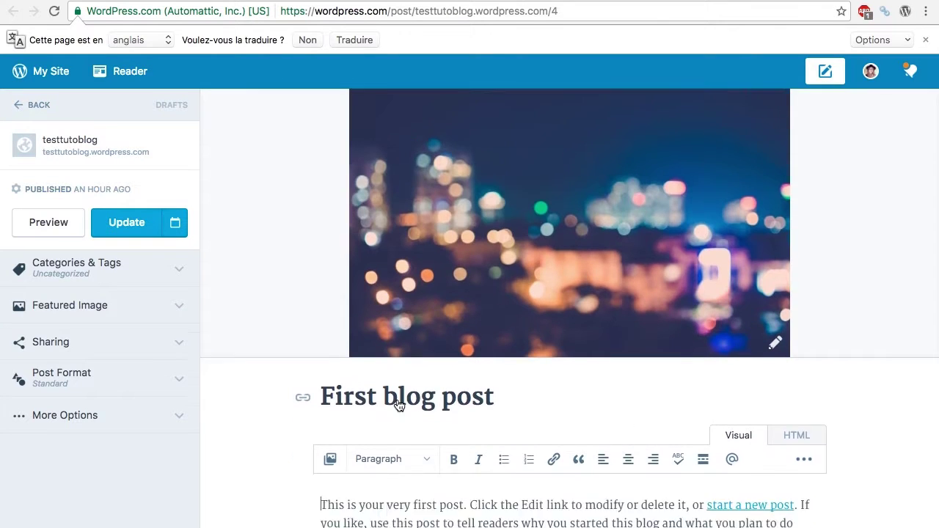
scroll(399, 405, down, 3)
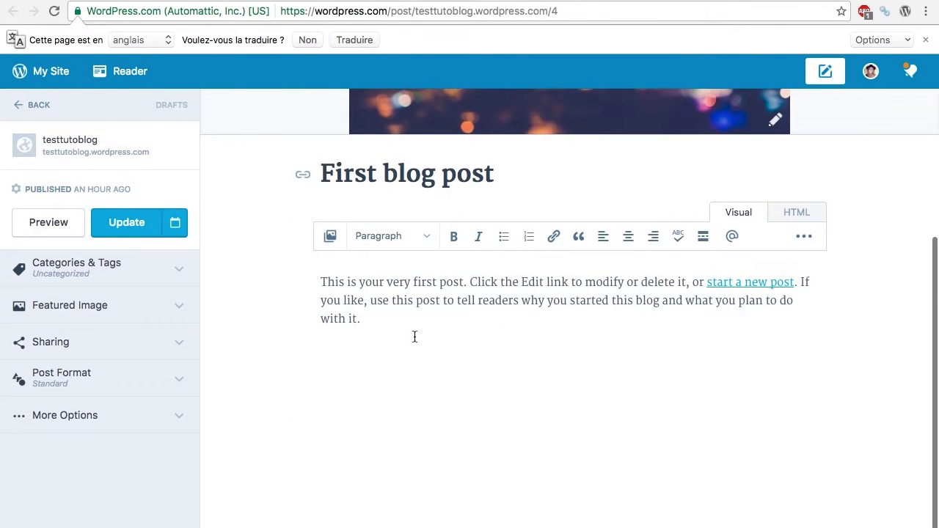
scroll(414, 340, up, 1)
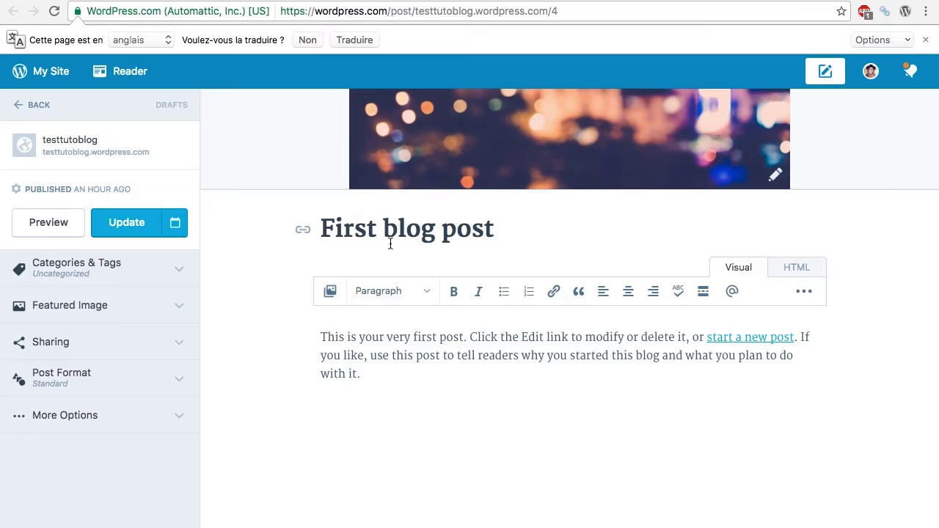
scroll(366, 426, up, 3)
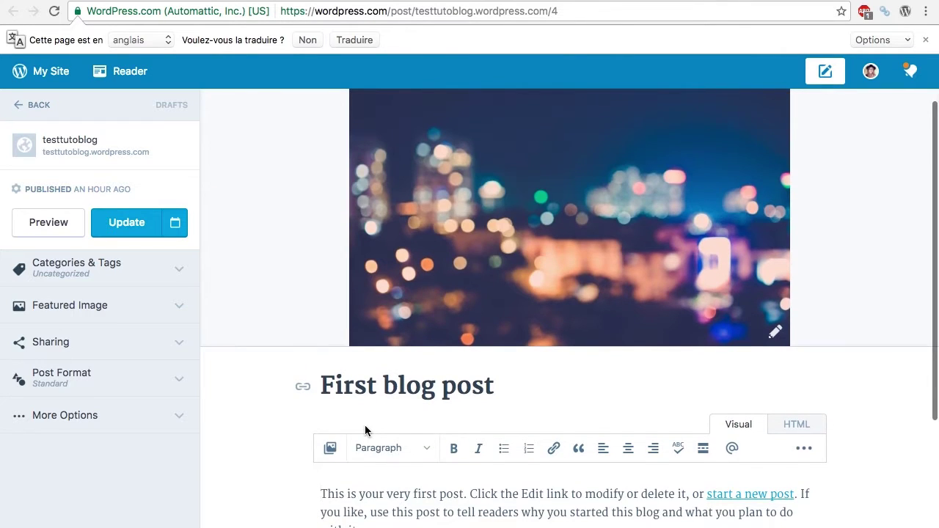
scroll(365, 426, down, 3)
click(374, 330)
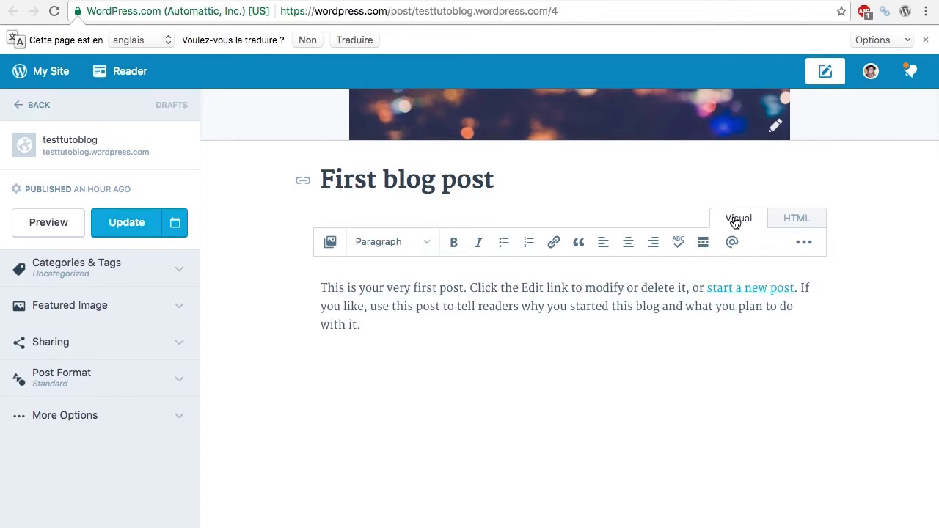
click(797, 221)
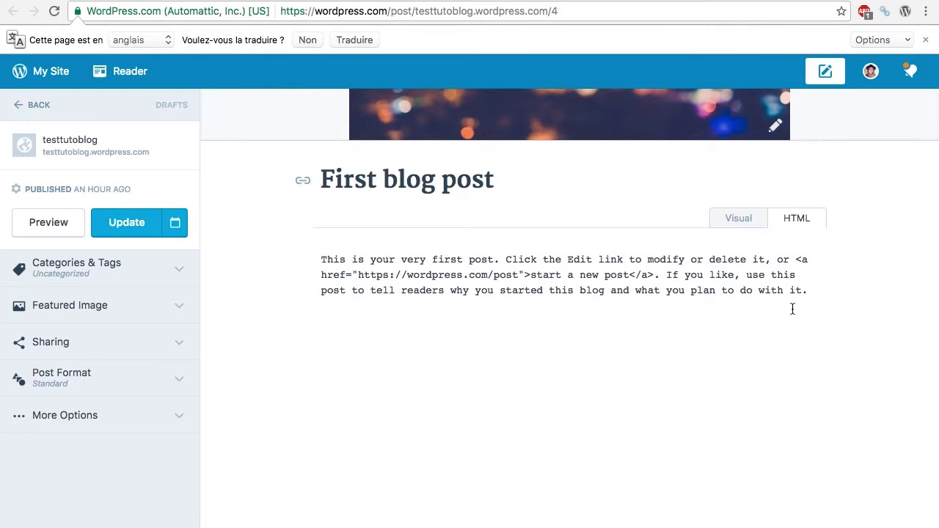
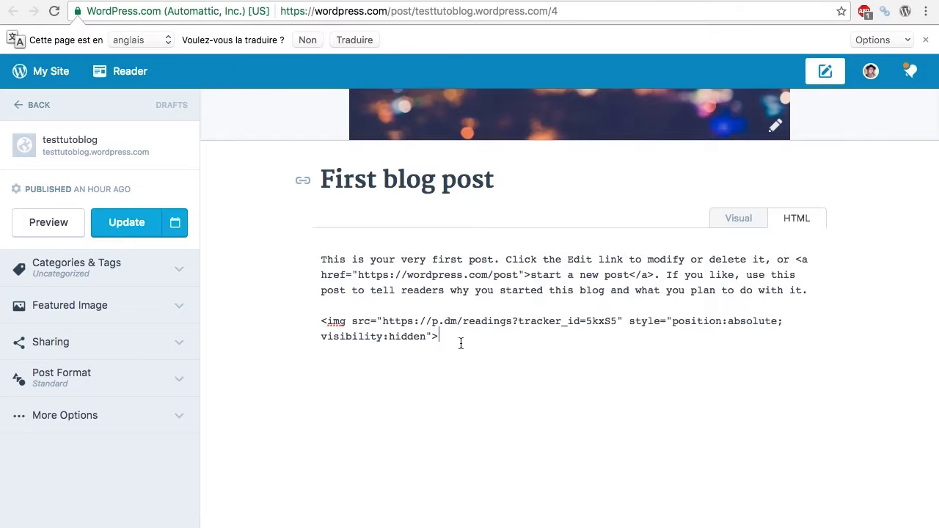
drag(462, 342, 318, 321)
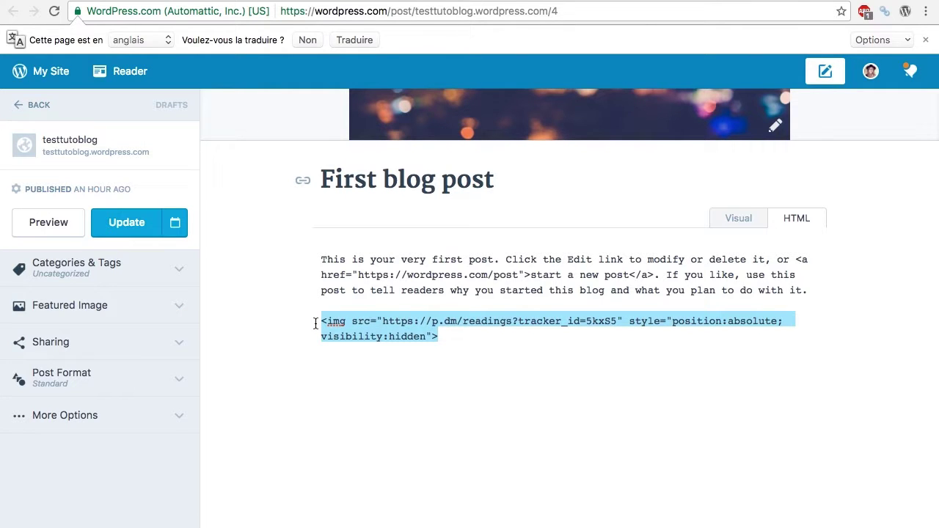